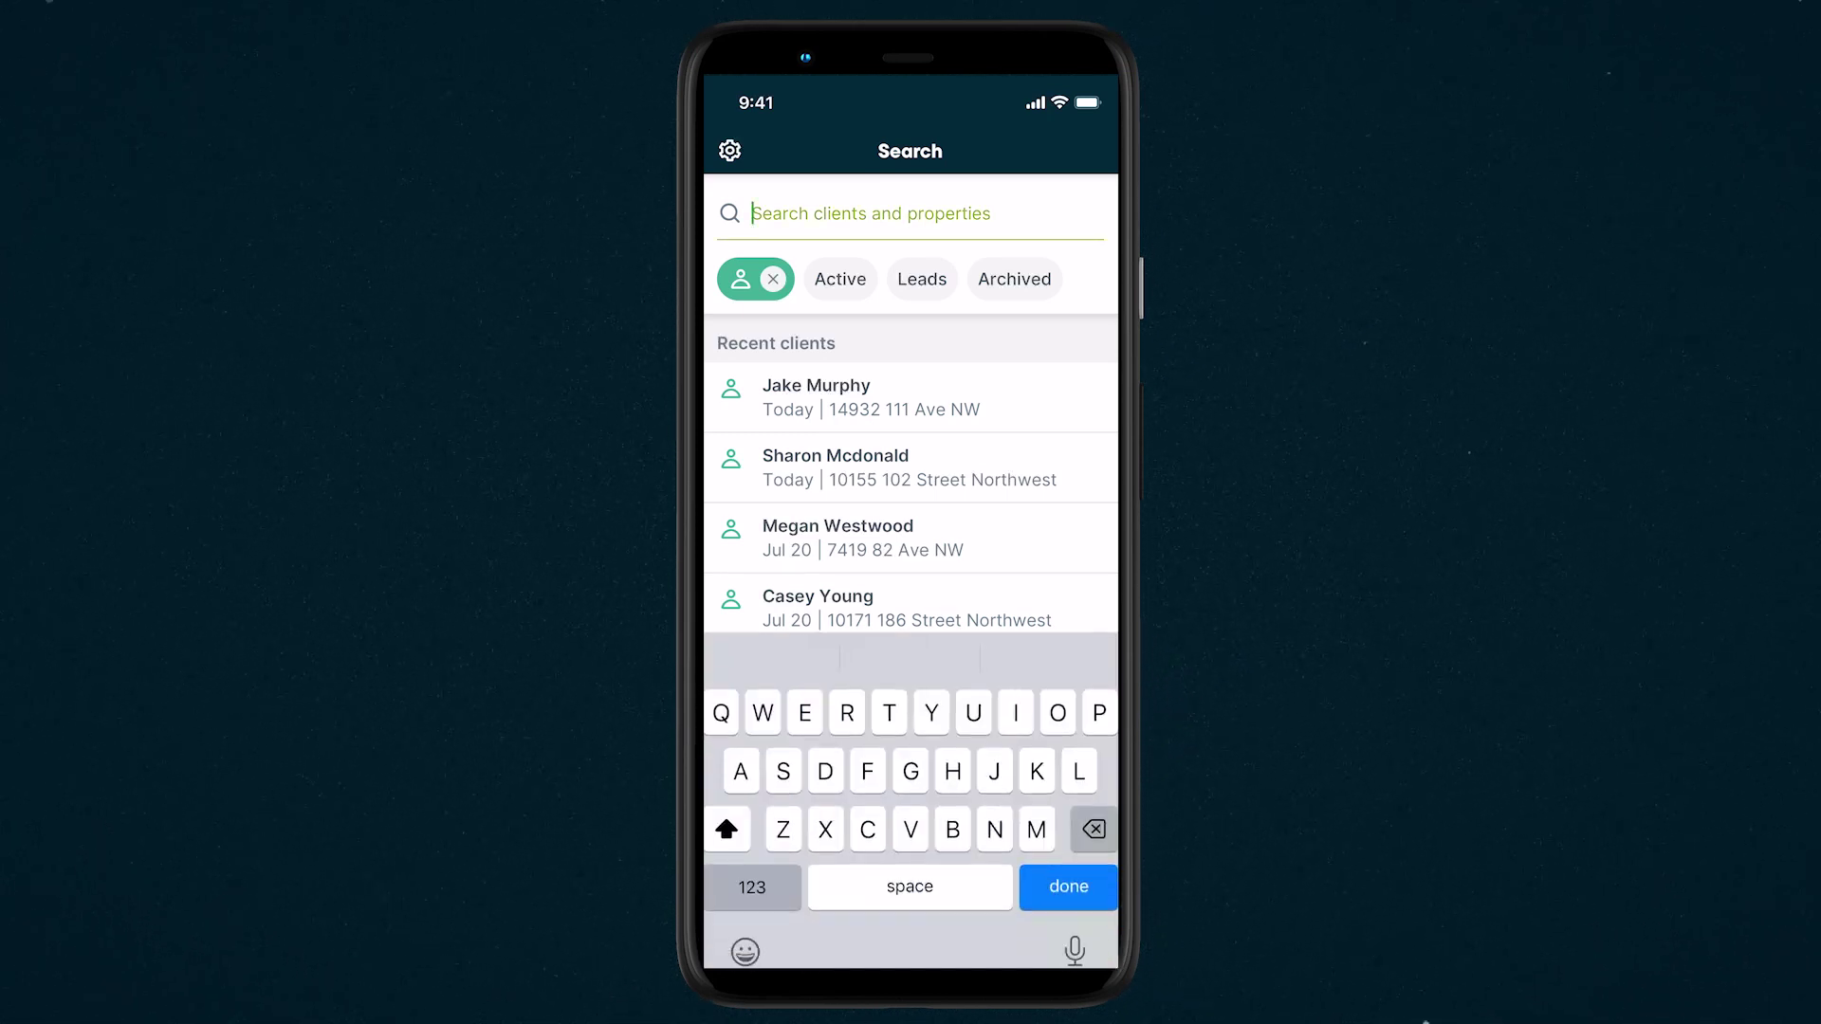
{"action": "type", "text": "1015"}
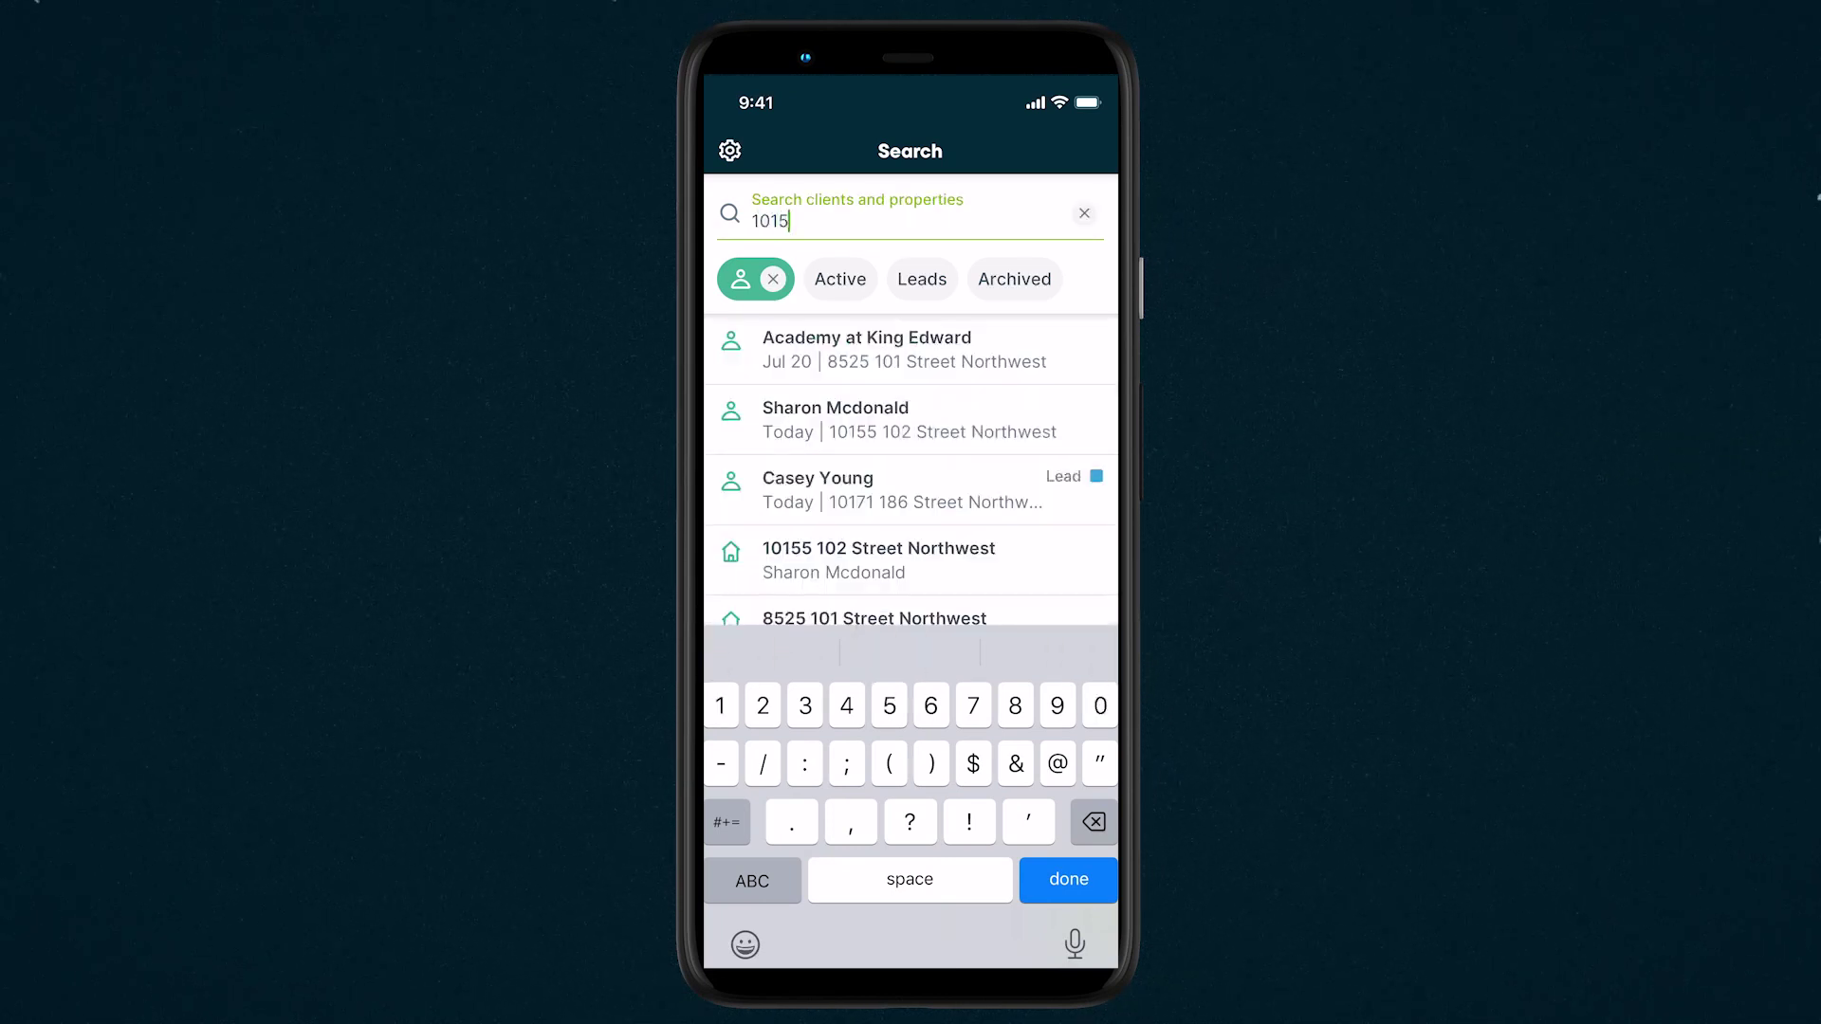
{"action": "type", "text": "5"}
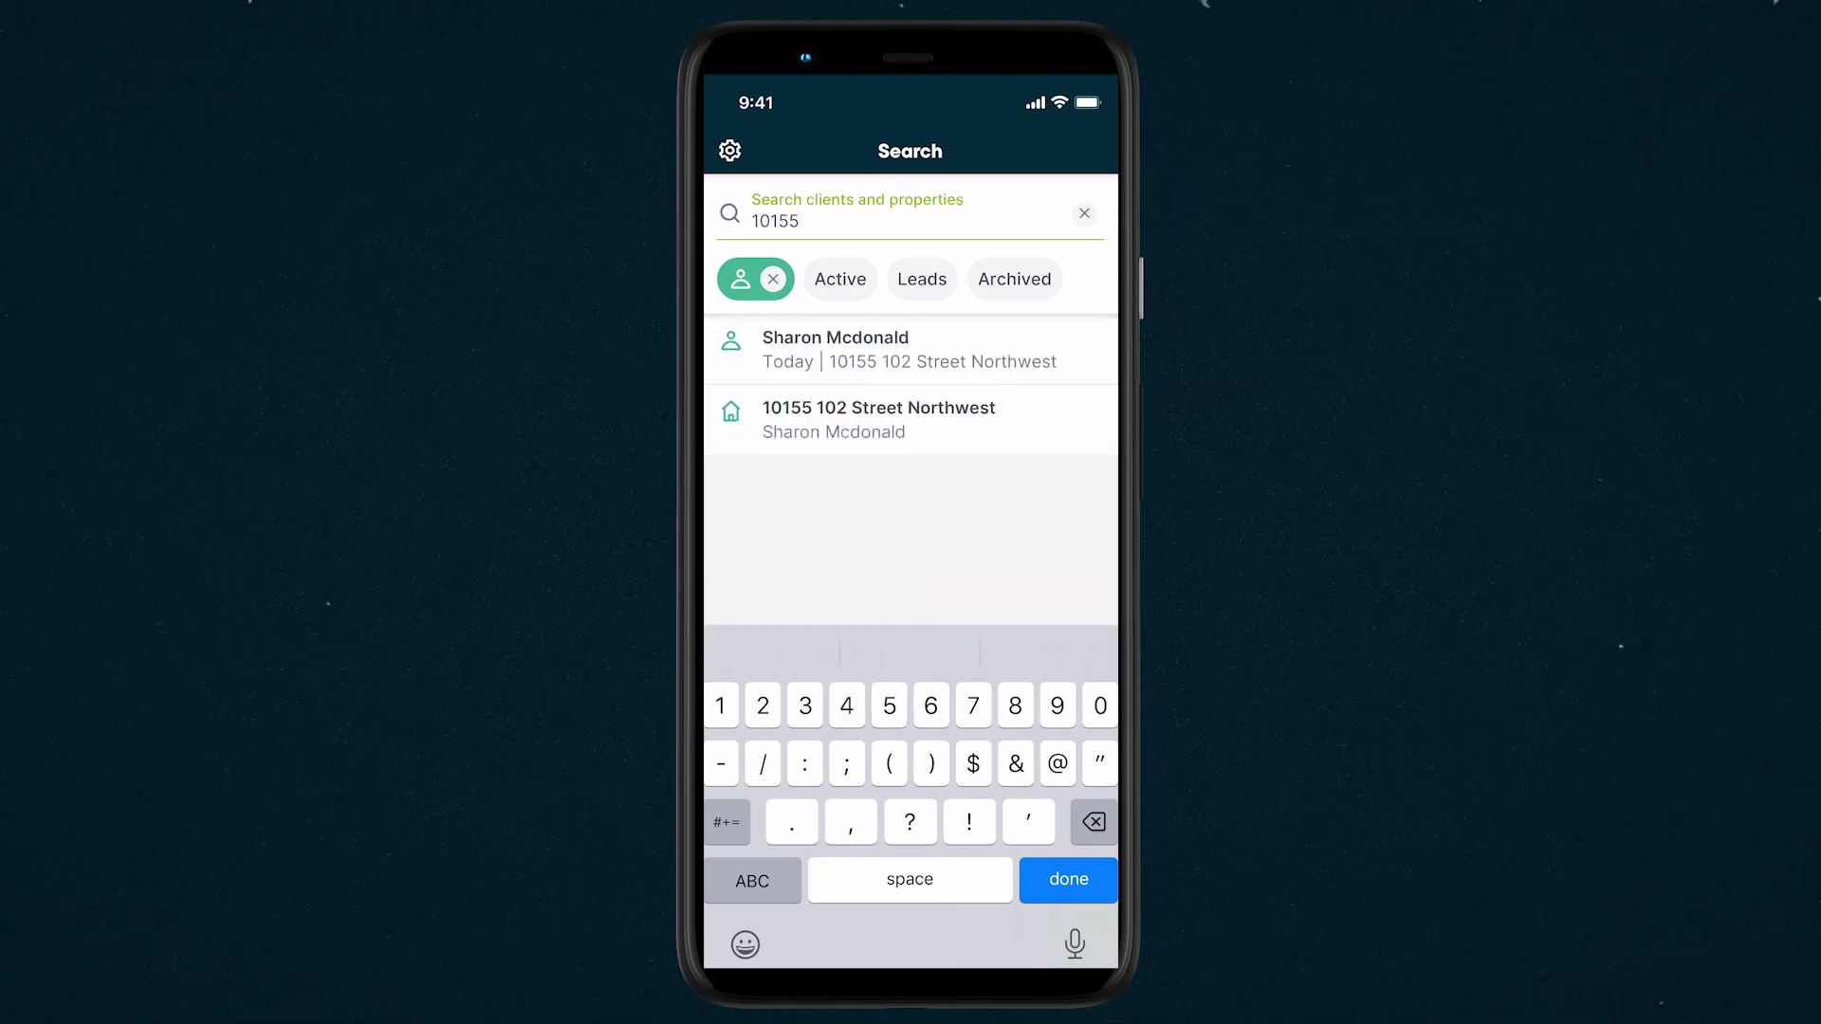